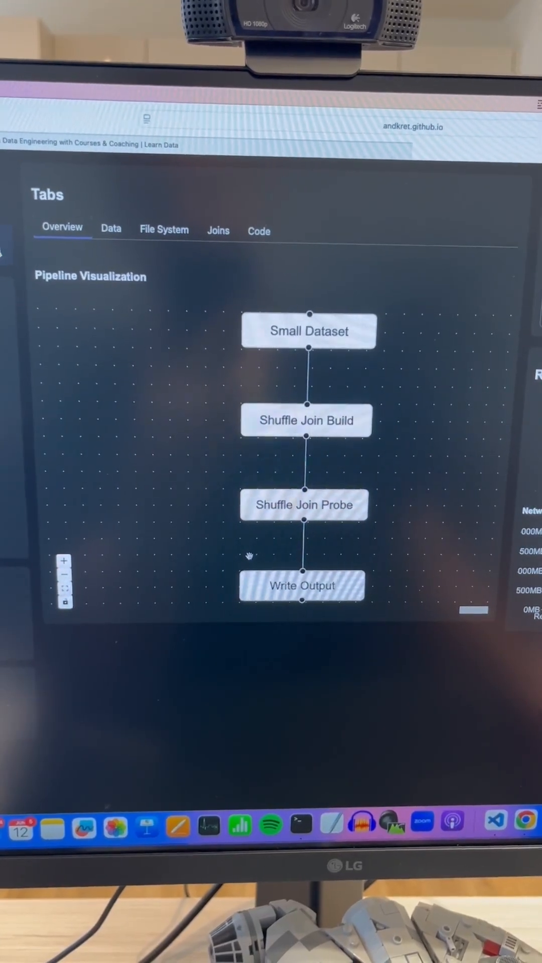
# - Preview the sample table rows, then show the on-disk partition layout of orders, customers and products
pyautogui.click(111, 229)
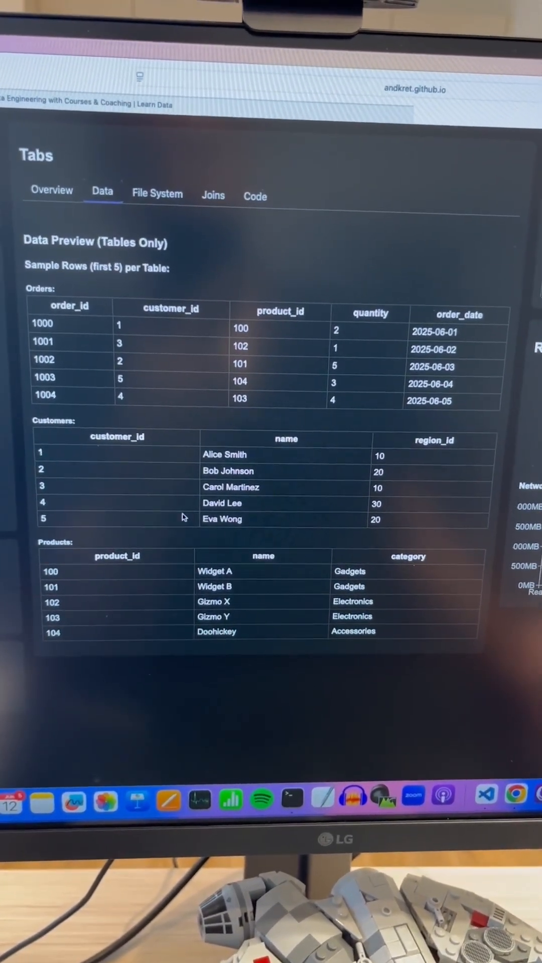
pyautogui.click(165, 197)
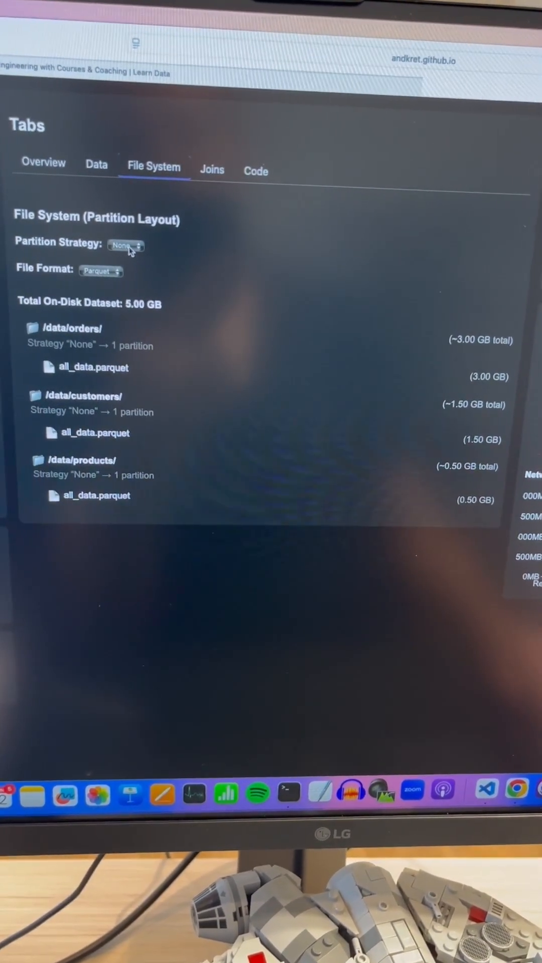
# - Apply the Bad partition strategy and switch the dataset size to Medium (50 GB)
pyautogui.click(126, 246)
pyautogui.click(123, 272)
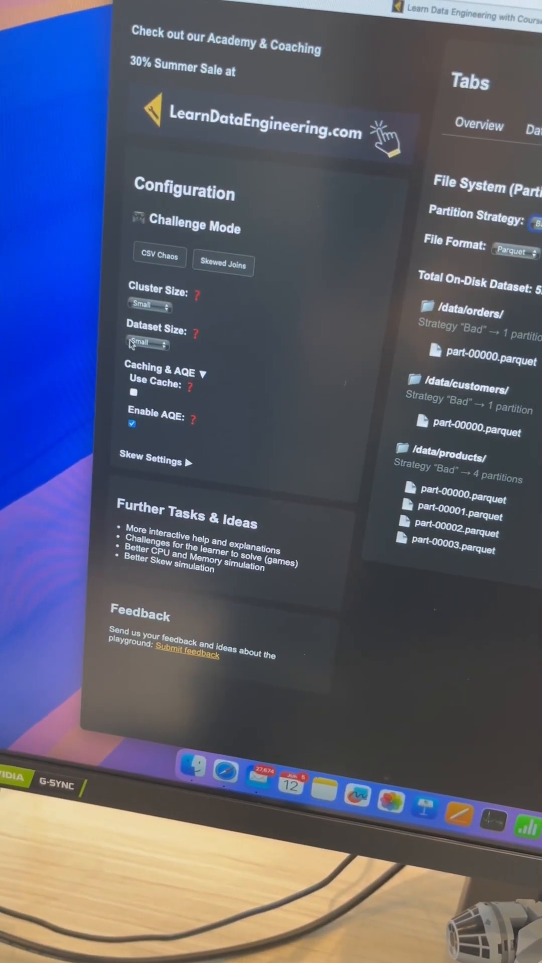
pyautogui.click(132, 343)
pyautogui.click(139, 357)
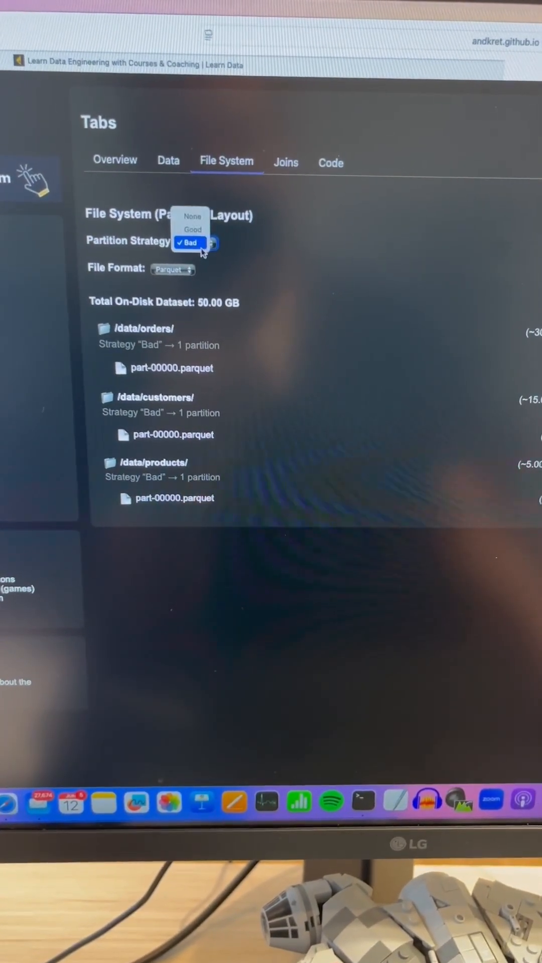
# - Switch to Good partitioning and mark the orders data as skewed
pyautogui.click(189, 229)
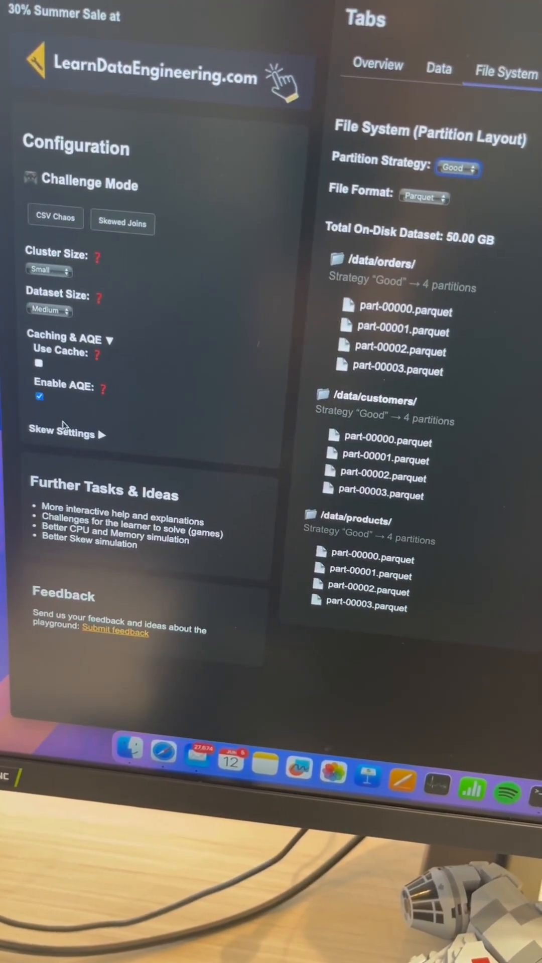
pyautogui.click(80, 431)
pyautogui.click(32, 458)
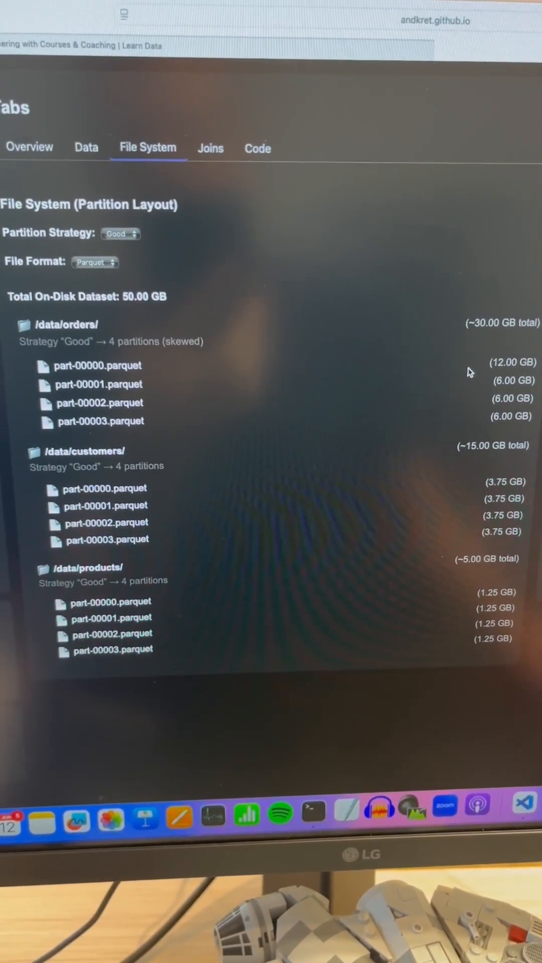
# - Review the orders-customers join on customer_id and its rows, then view the generated Spark code
pyautogui.click(209, 148)
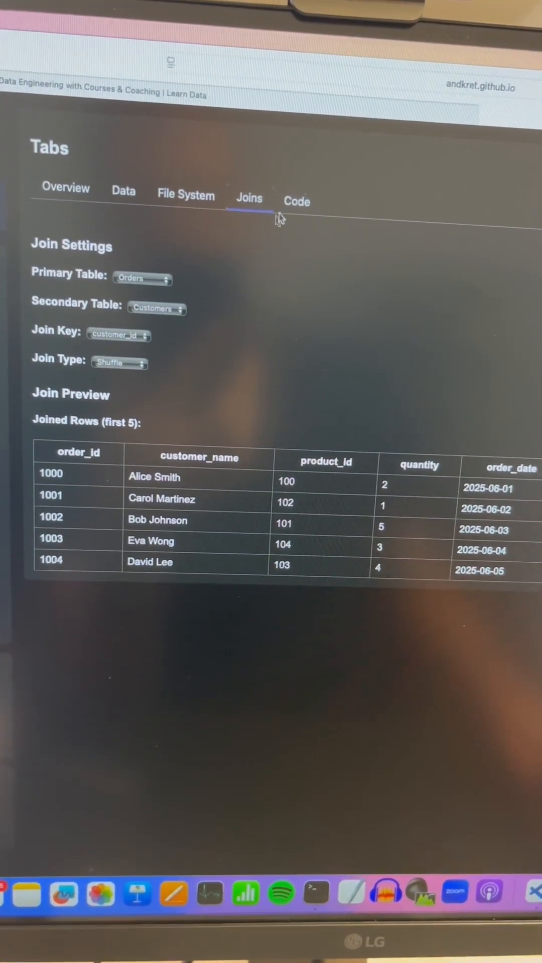
pyautogui.click(295, 201)
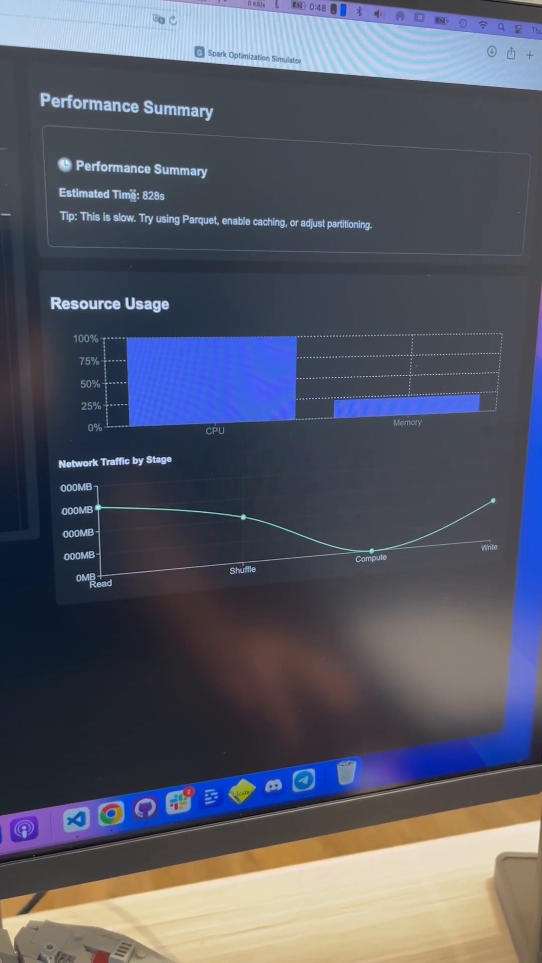
# - Highlight the 828s estimated time in the Performance Summary
pyautogui.moveTo(133, 195); pyautogui.dragTo(177, 200)
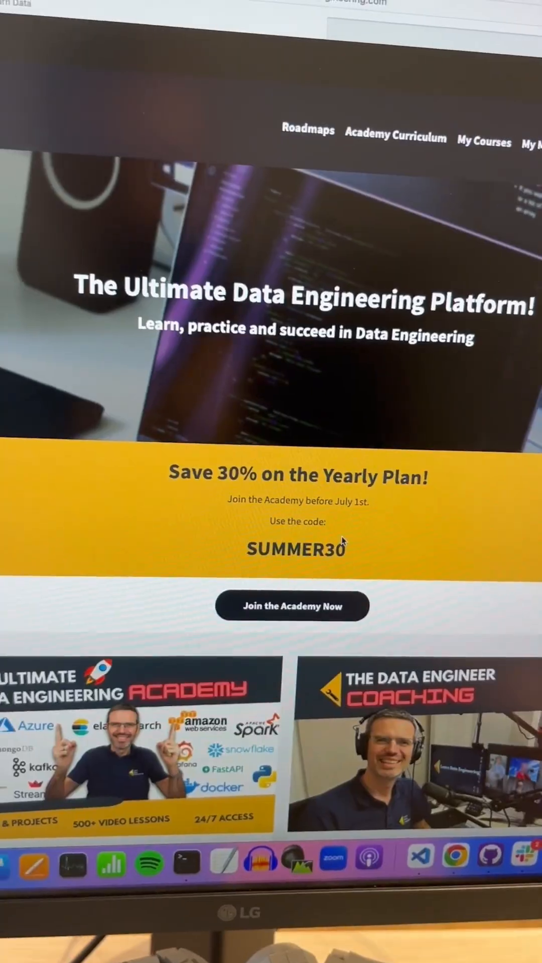
pyautogui.scroll(-5, 342, 540)
pyautogui.scroll(-5, 343, 540)
pyautogui.scroll(-5, 342, 540)
pyautogui.scroll(-5, 341, 543)
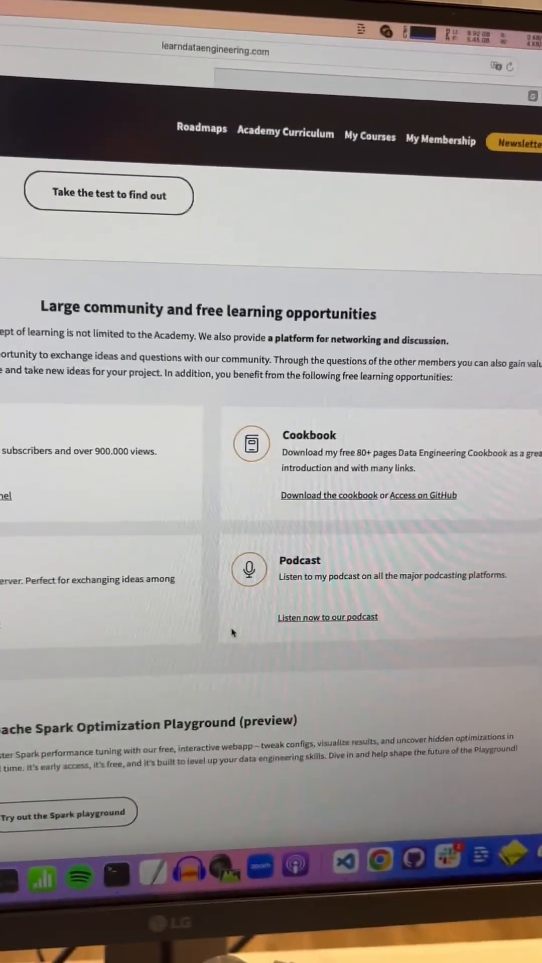
pyautogui.scroll(-2, 366, 602)
pyautogui.scroll(-3, 415, 600)
pyautogui.scroll(-2, 423, 595)
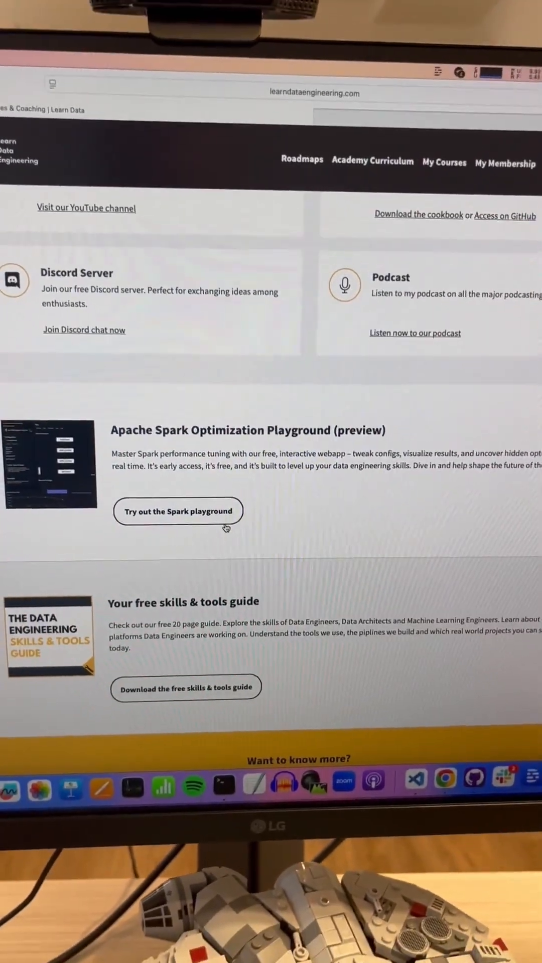
pyautogui.scroll(-3, 226, 528)
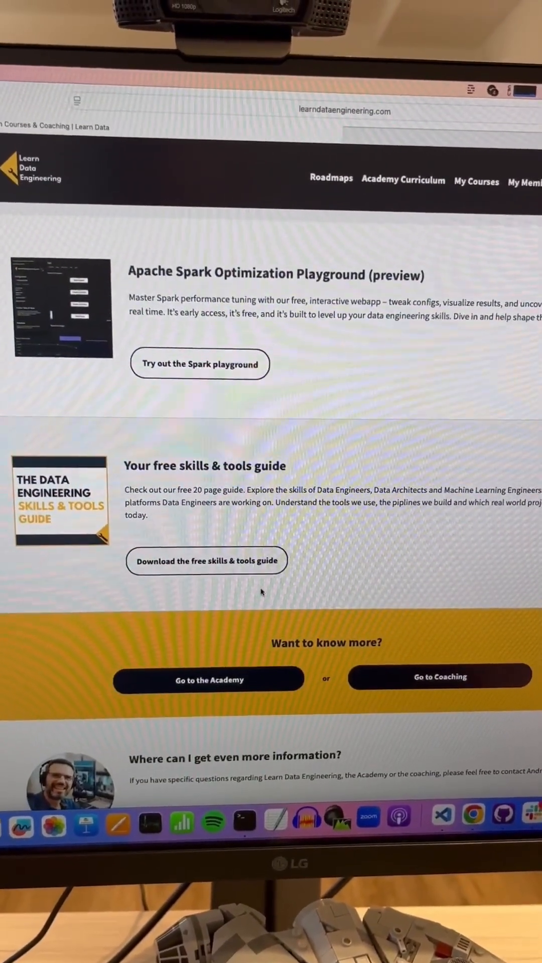